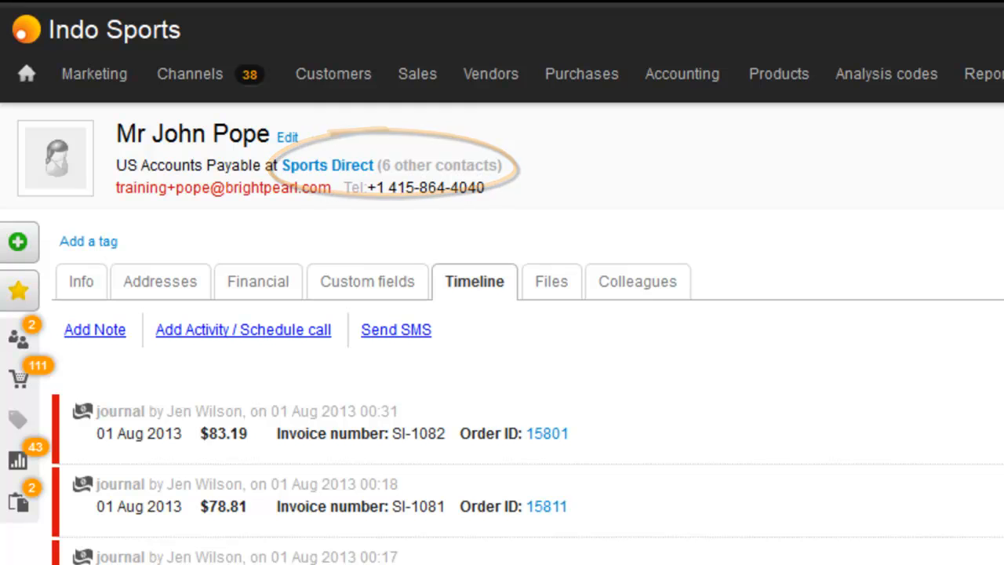
Step: Open the US Purchasing & Procurement contact from Sports Direct's colleagues and review its addresses and timeline
{"action": "left_click", "coordinate": [502, 149]}
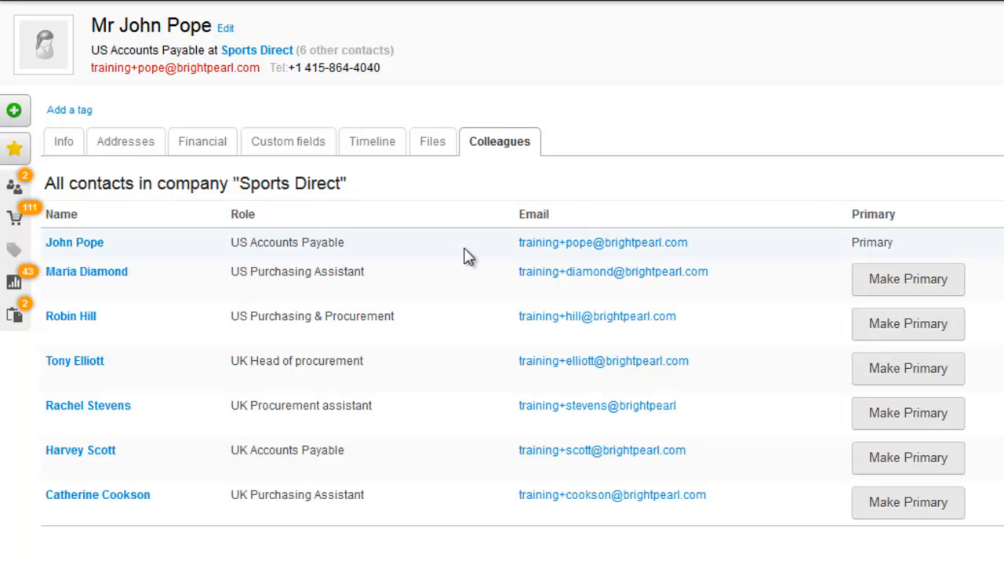
{"action": "left_click", "coordinate": [66, 322]}
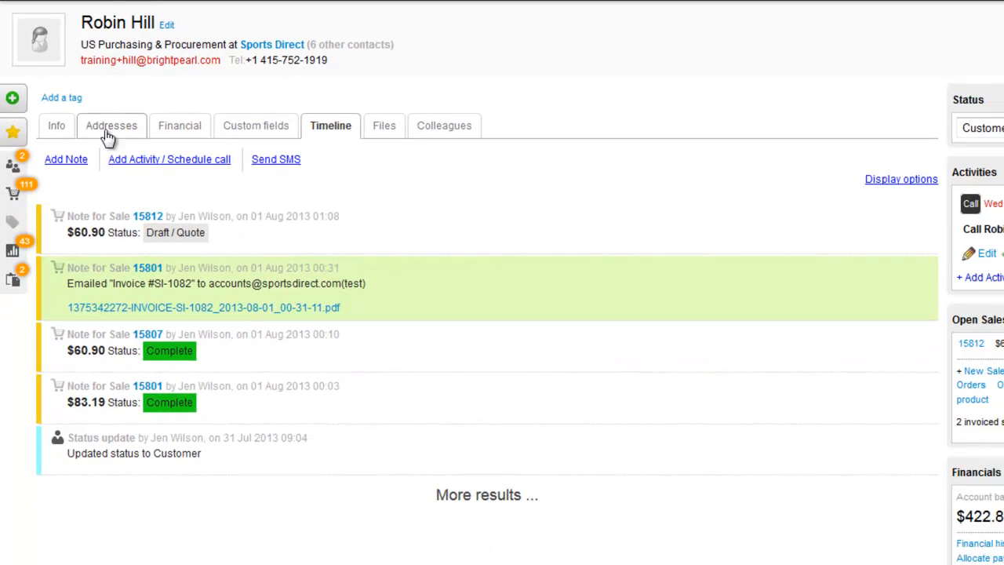
{"action": "left_click", "coordinate": [122, 142]}
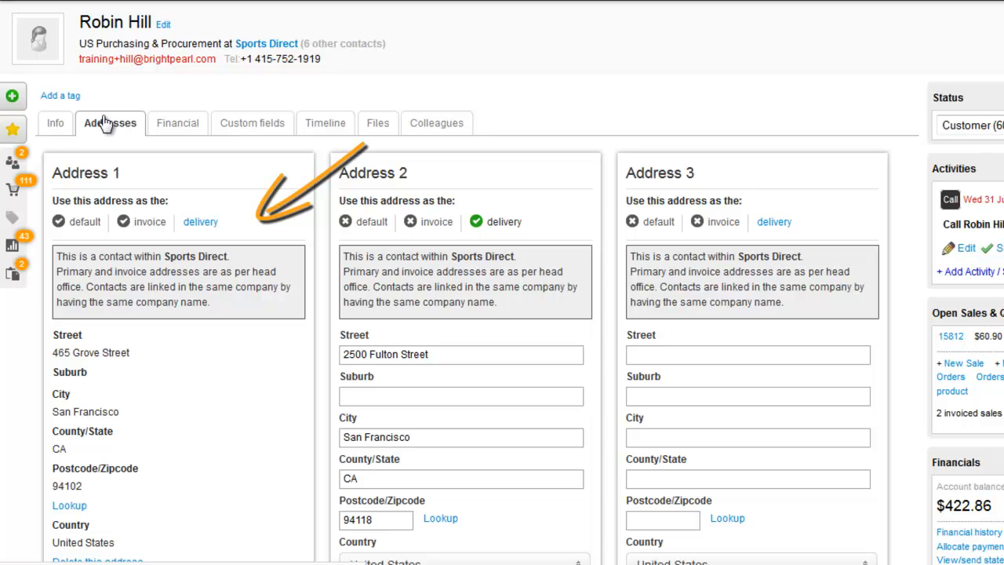
{"action": "left_click", "coordinate": [324, 128]}
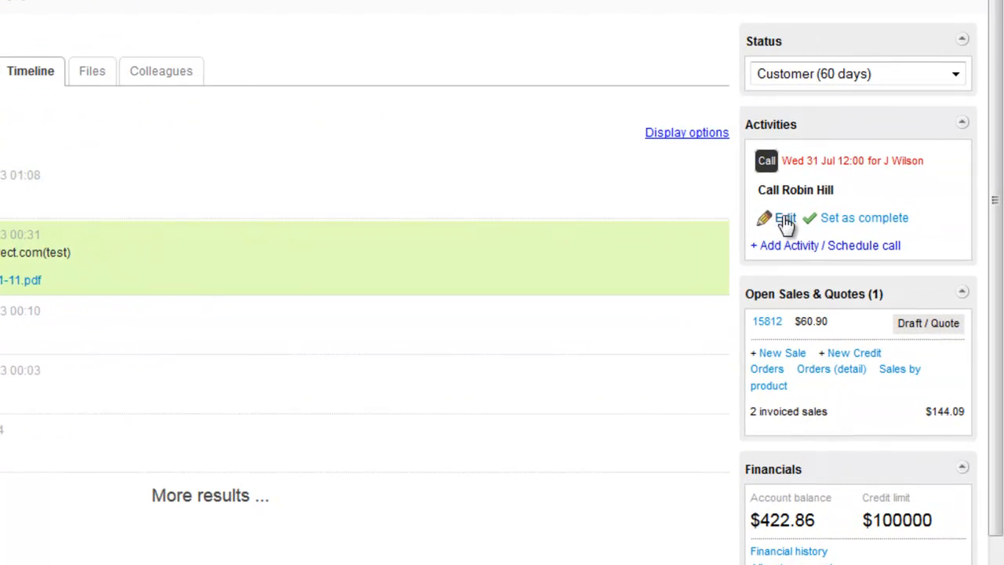
Step: Check the scheduled call without changing it, then open sales order 15812
{"action": "left_click", "coordinate": [785, 222]}
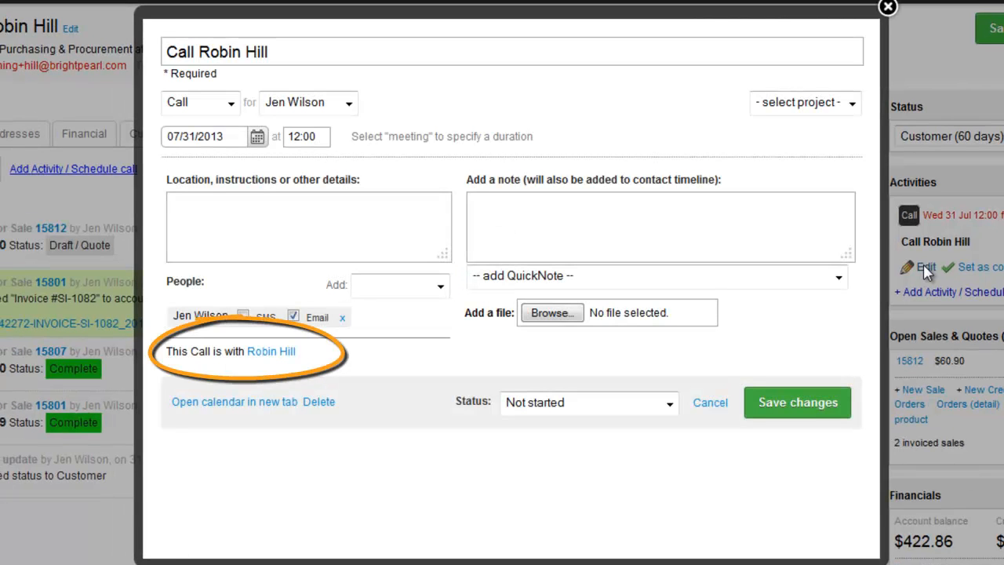
{"action": "left_click", "coordinate": [884, 8]}
{"action": "left_click", "coordinate": [767, 322]}
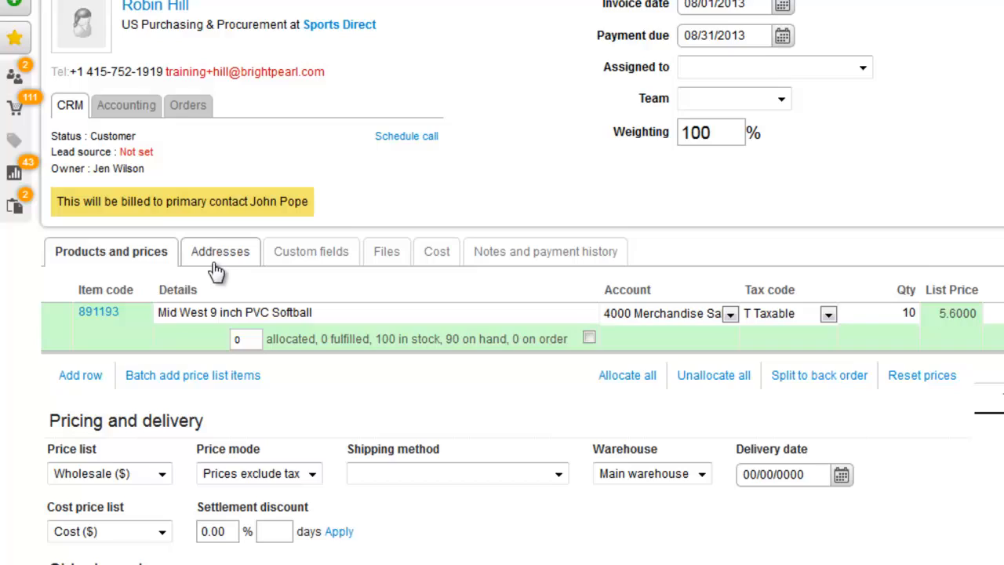
Step: Review the order's billing and delivery addresses and back out of invoicing to avoid auto-emailing
{"action": "left_click", "coordinate": [218, 313]}
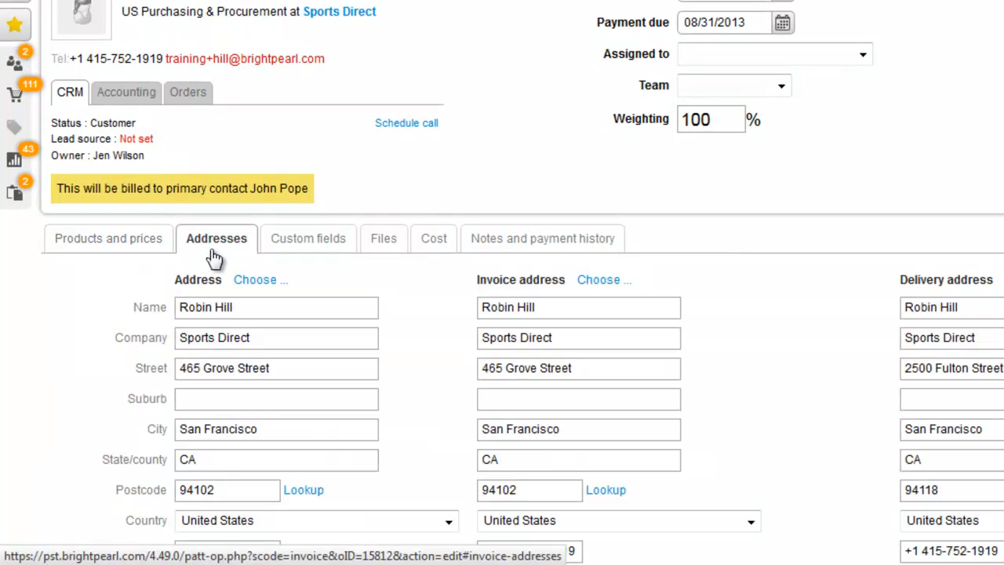
{"action": "scroll", "coordinate": [214, 257], "scroll_direction": "down", "scroll_amount": 3}
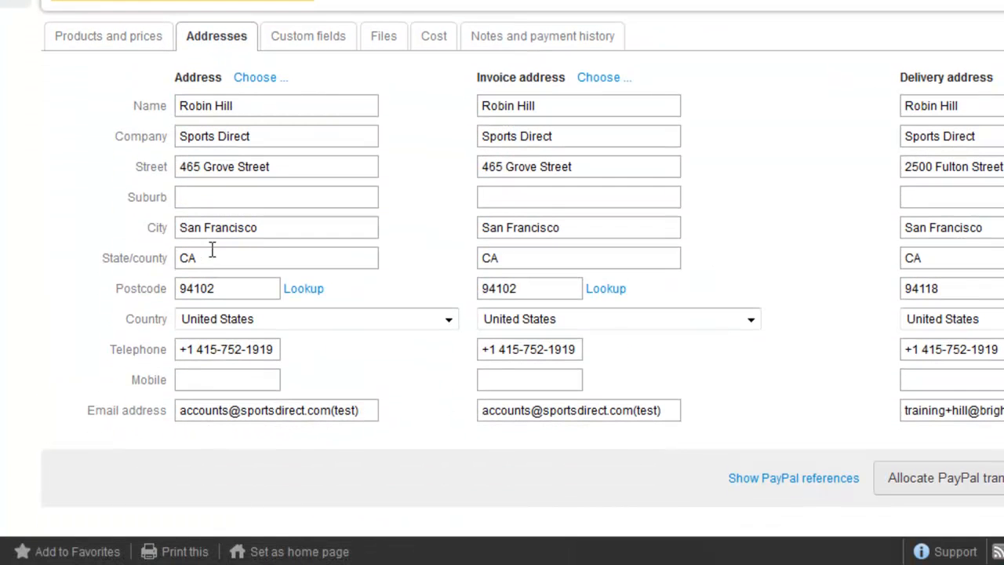
{"action": "scroll", "coordinate": [212, 250], "scroll_direction": "up", "scroll_amount": 3}
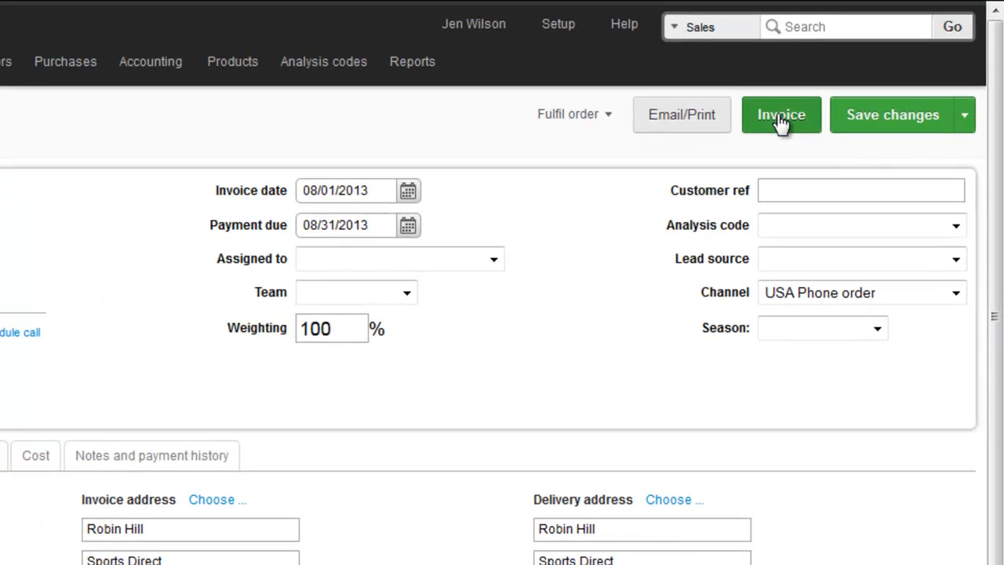
{"action": "left_click", "coordinate": [781, 118]}
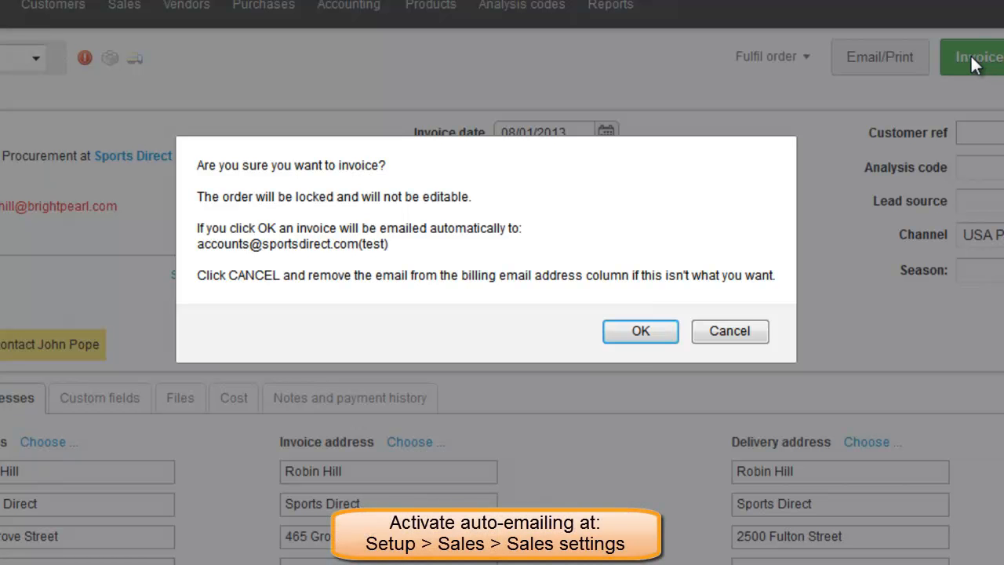
{"action": "left_click", "coordinate": [730, 330]}
Step: Clear the email field in the order's invoice address
{"action": "left_click", "coordinate": [487, 404]}
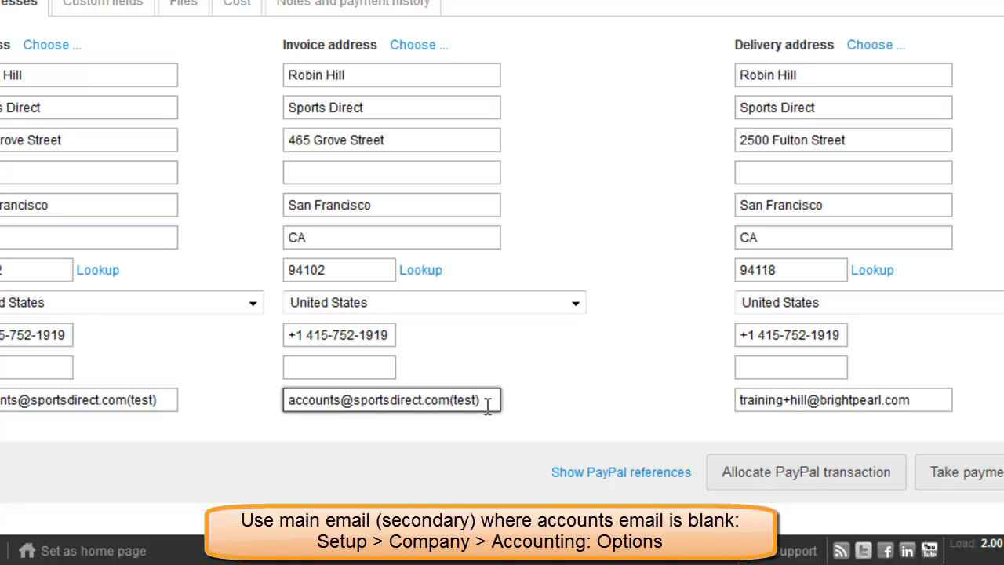
{"action": "key", "text": "ctrl+a"}
{"action": "key", "text": "BackSpace"}
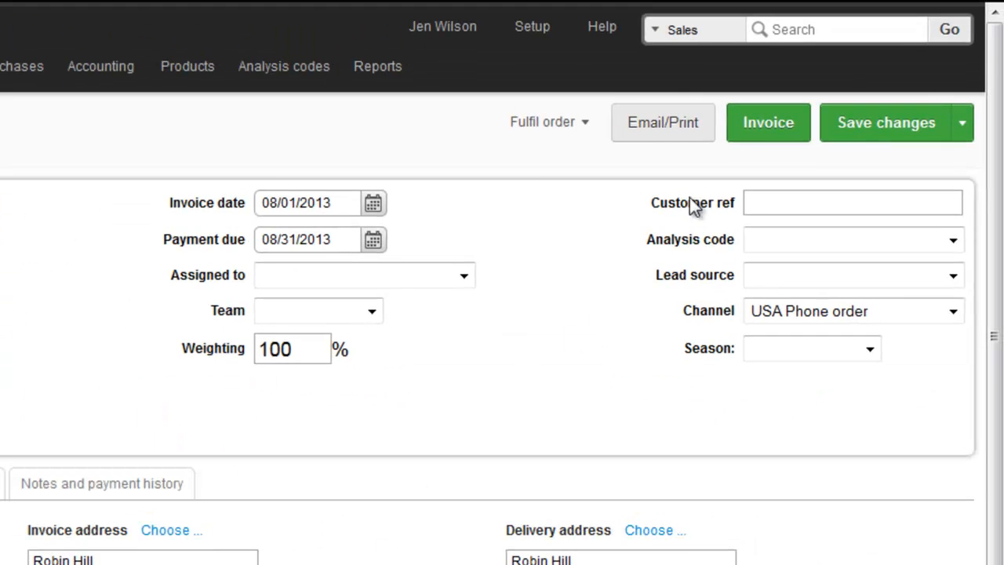
Step: Invoice order 15812 as SI-1083 and open payment allocation from the customer's Accounting panel
{"action": "left_click", "coordinate": [733, 119]}
{"action": "left_click", "coordinate": [497, 305]}
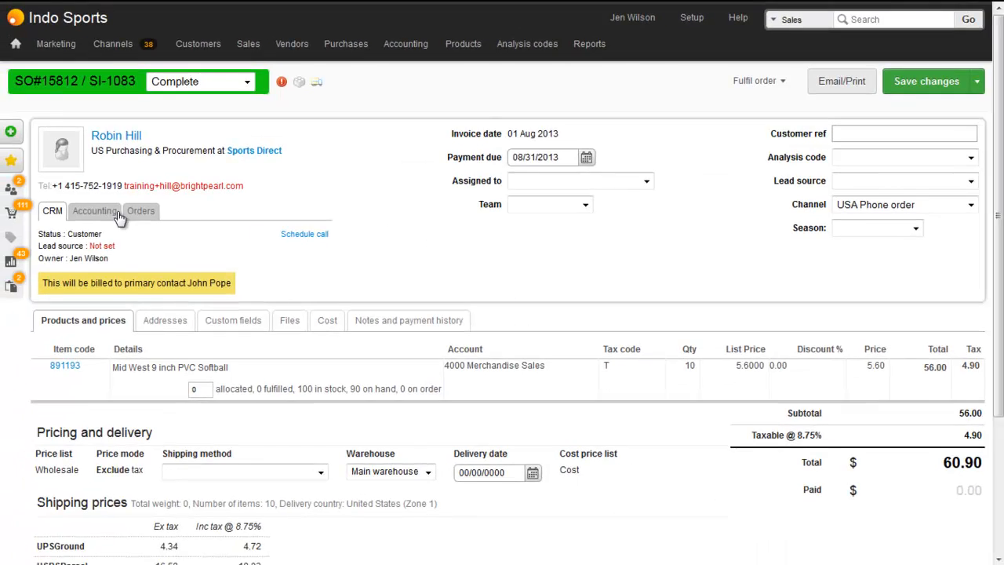
{"action": "left_click", "coordinate": [109, 218]}
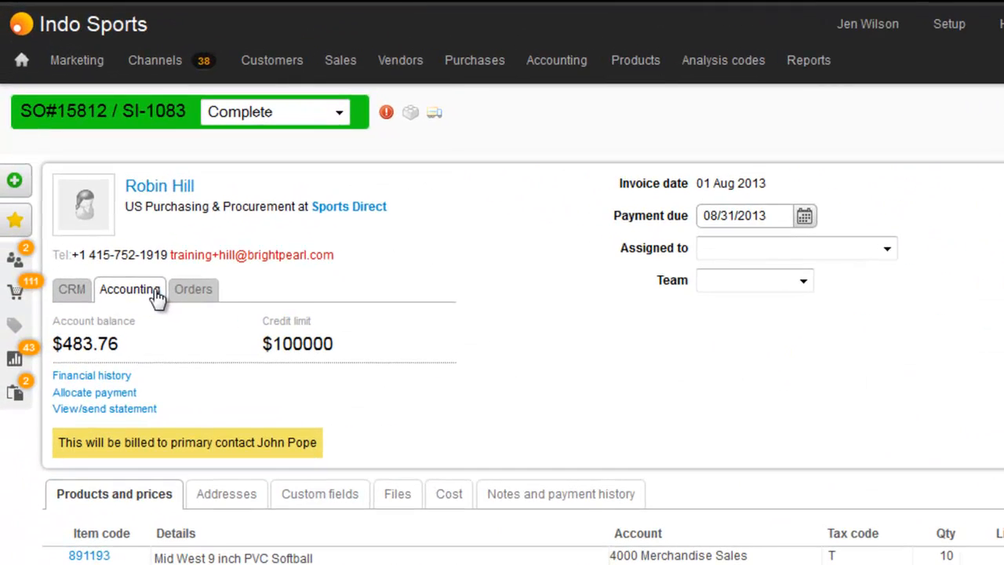
{"action": "left_click", "coordinate": [110, 392]}
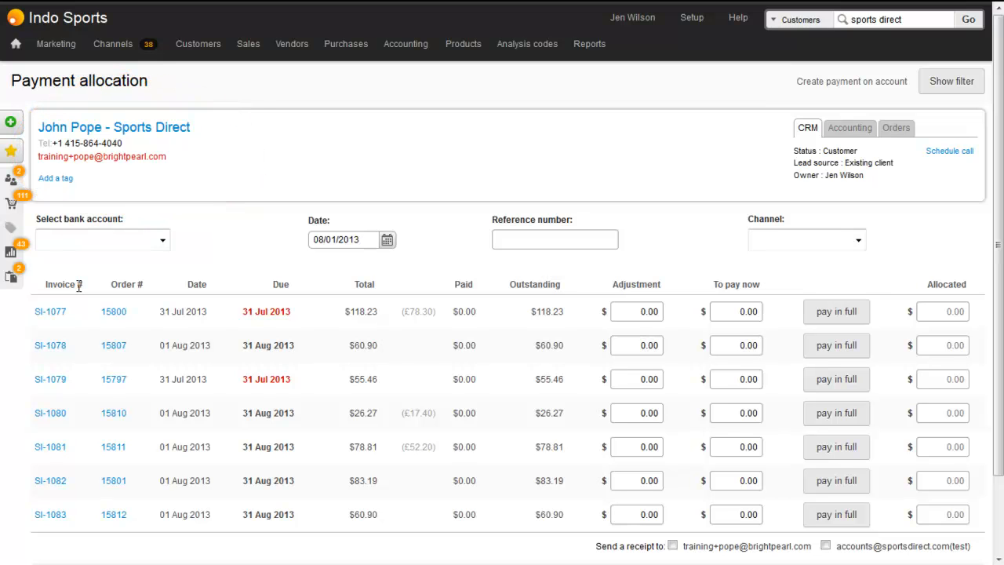
Step: Allocate 118.23 from 1200 Bank Account Main, reference 758001, to SI-1077 and view the statement
{"action": "left_click", "coordinate": [86, 247]}
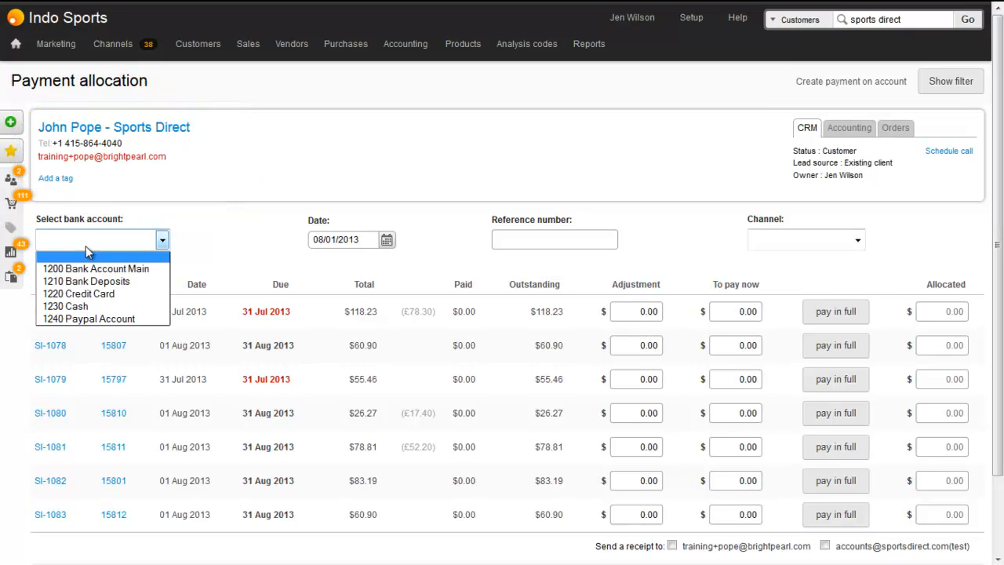
{"action": "left_click", "coordinate": [86, 264]}
{"action": "left_click", "coordinate": [502, 241]}
{"action": "type", "text": "758001"}
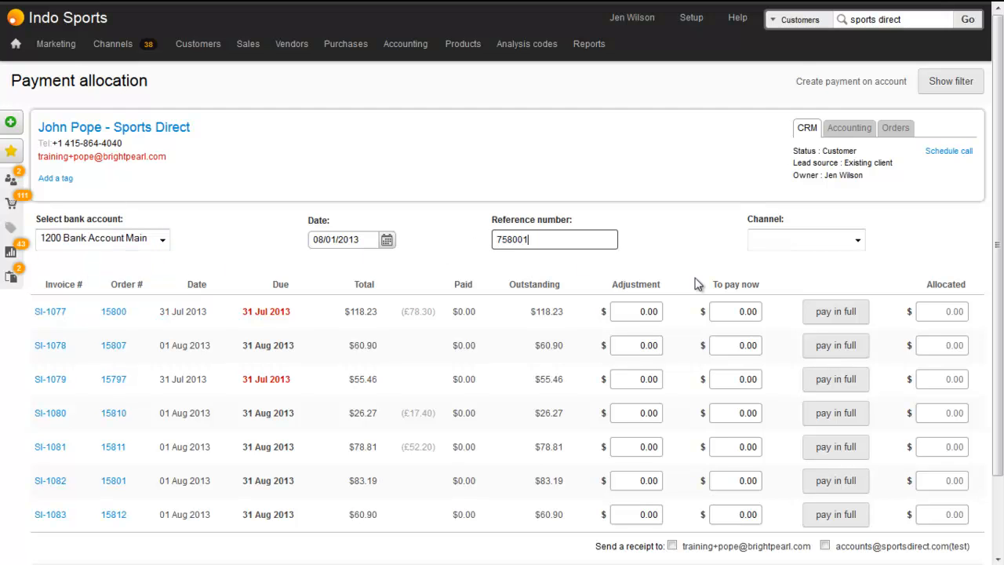
{"action": "left_click", "coordinate": [833, 311]}
{"action": "scroll", "coordinate": [840, 258], "scroll_direction": "down", "scroll_amount": 1}
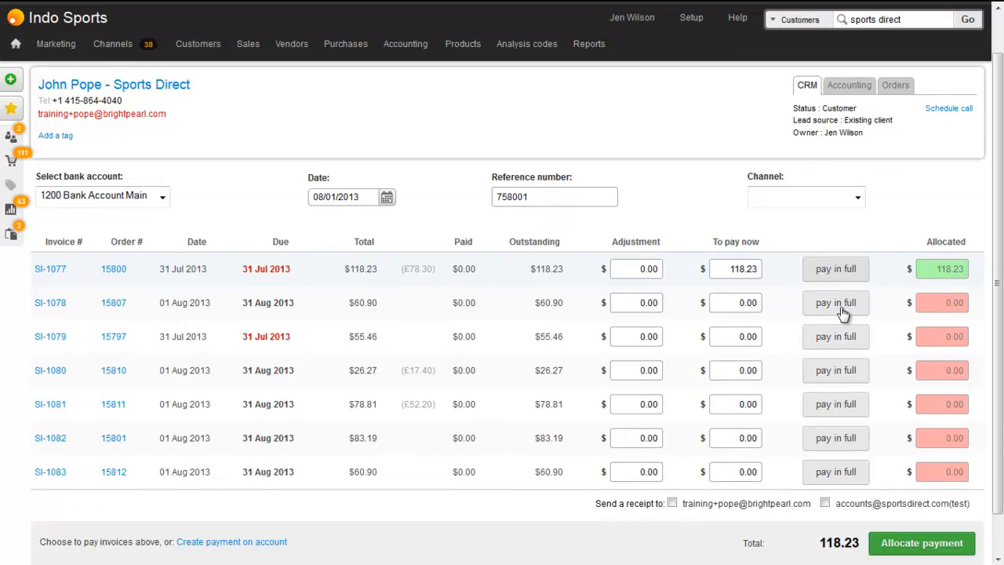
{"action": "left_click", "coordinate": [908, 504]}
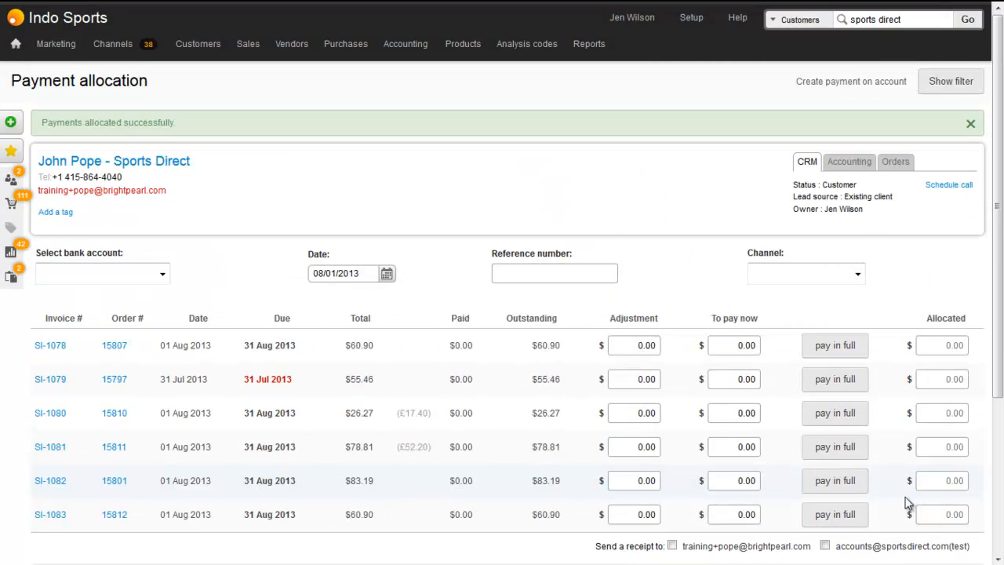
{"action": "left_click", "coordinate": [848, 167]}
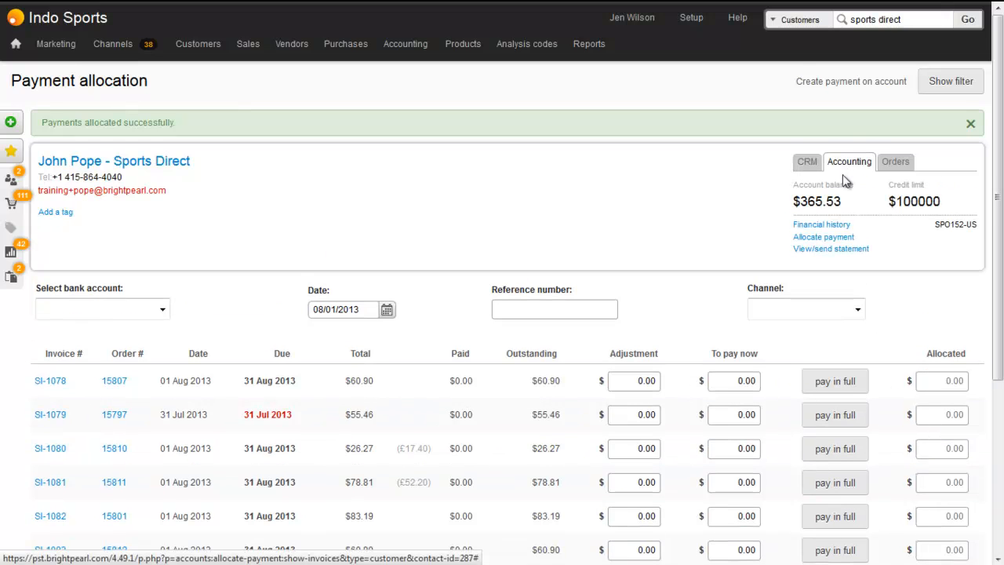
{"action": "left_click", "coordinate": [821, 251]}
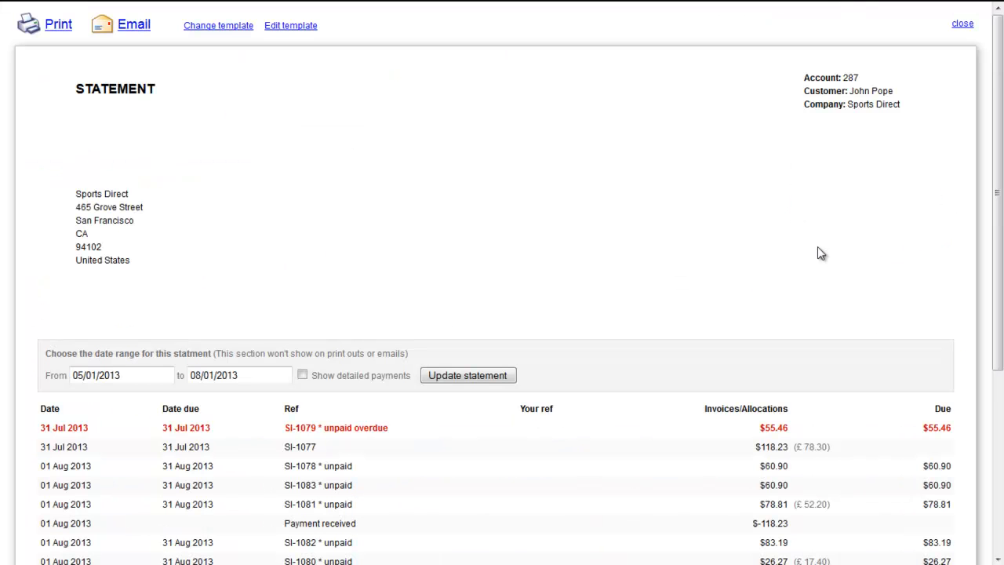
Step: Close the statement and open the US Accounts Payable contact's record from the allocation page
{"action": "left_click", "coordinate": [962, 25]}
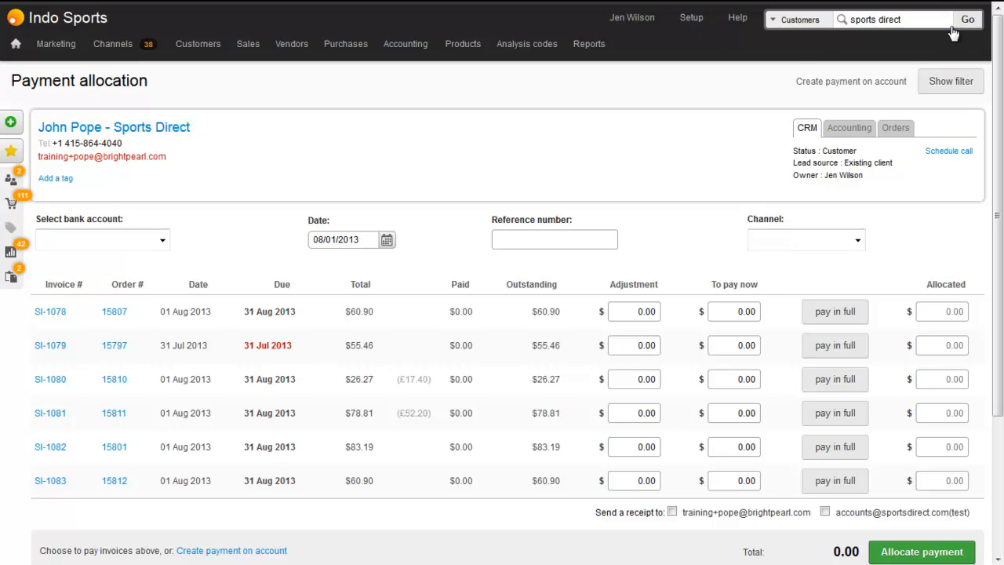
{"action": "left_click", "coordinate": [154, 132]}
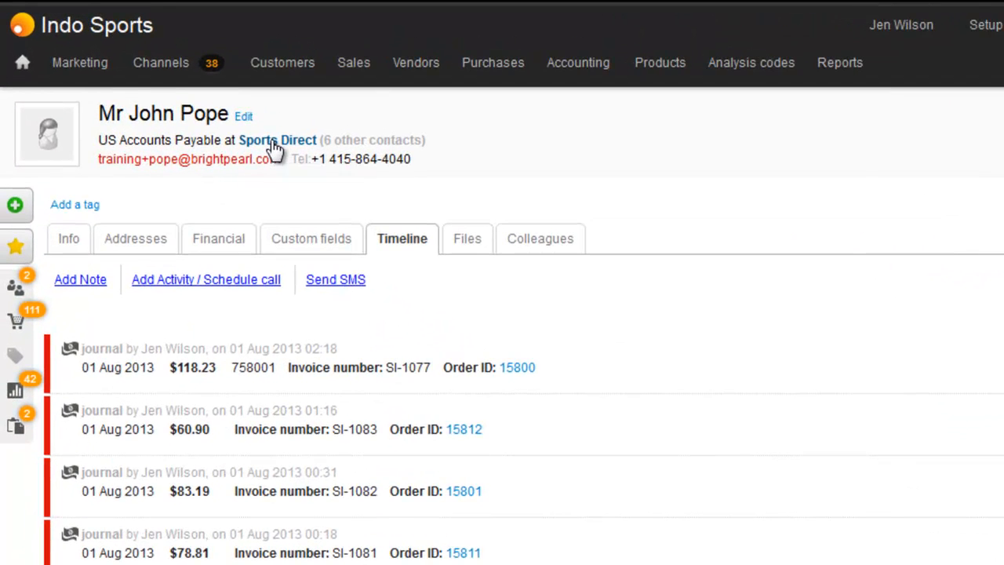
Step: Make US Purchasing & Procurement Sports Direct's primary contact and open its payment allocation
{"action": "left_click", "coordinate": [275, 141]}
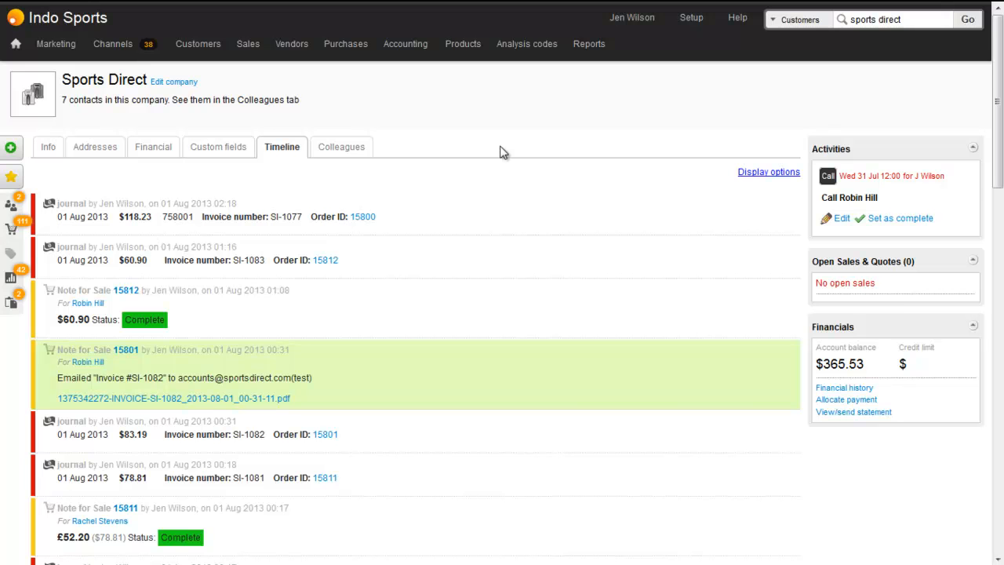
{"action": "left_click", "coordinate": [337, 149]}
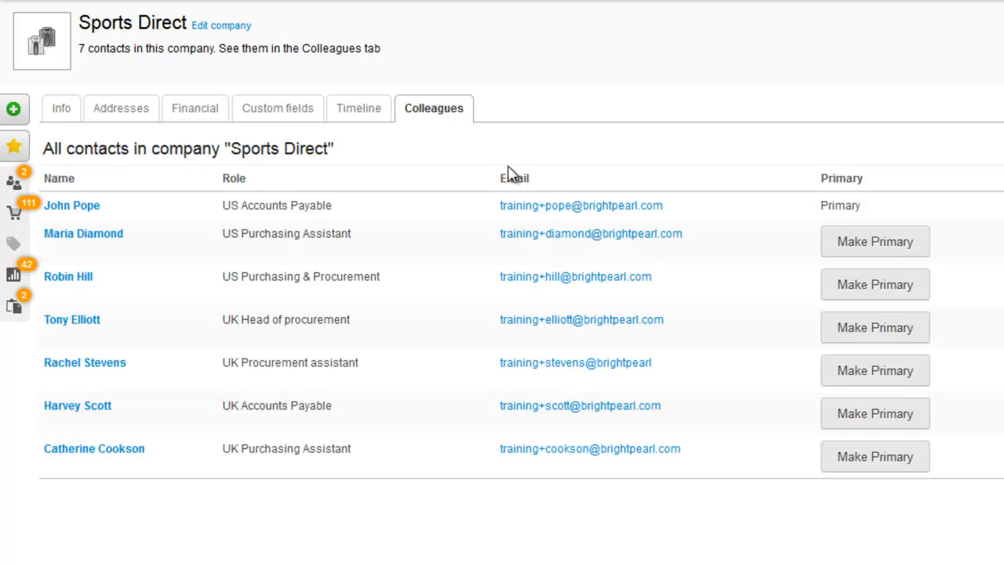
{"action": "left_click", "coordinate": [898, 288]}
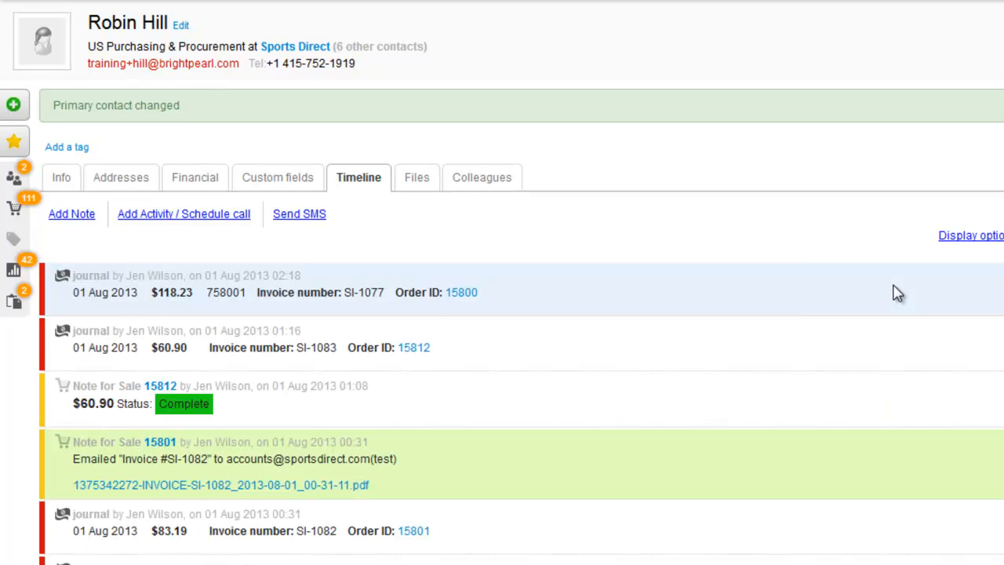
{"action": "left_click", "coordinate": [494, 188]}
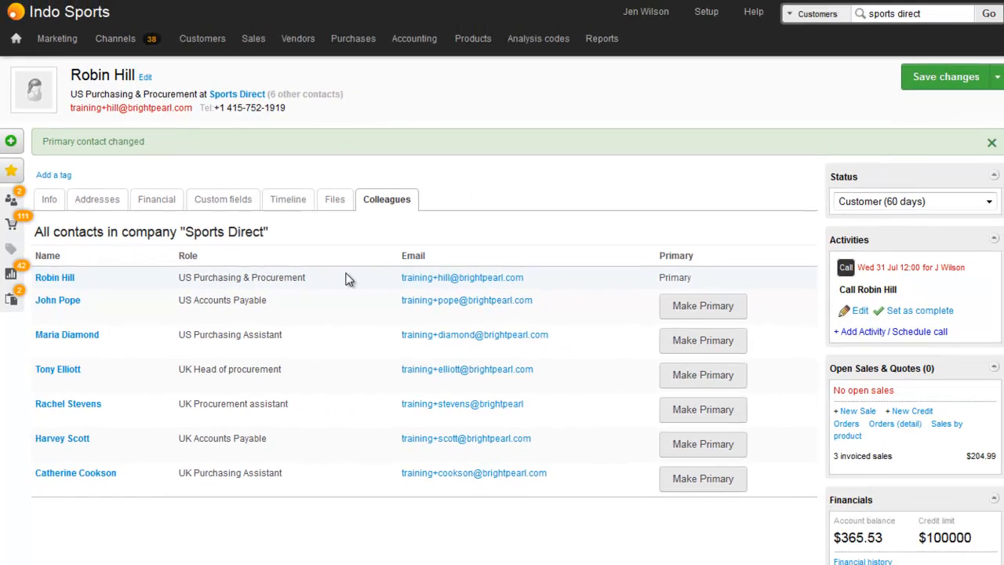
{"action": "scroll", "coordinate": [338, 273], "scroll_direction": "down", "scroll_amount": 2}
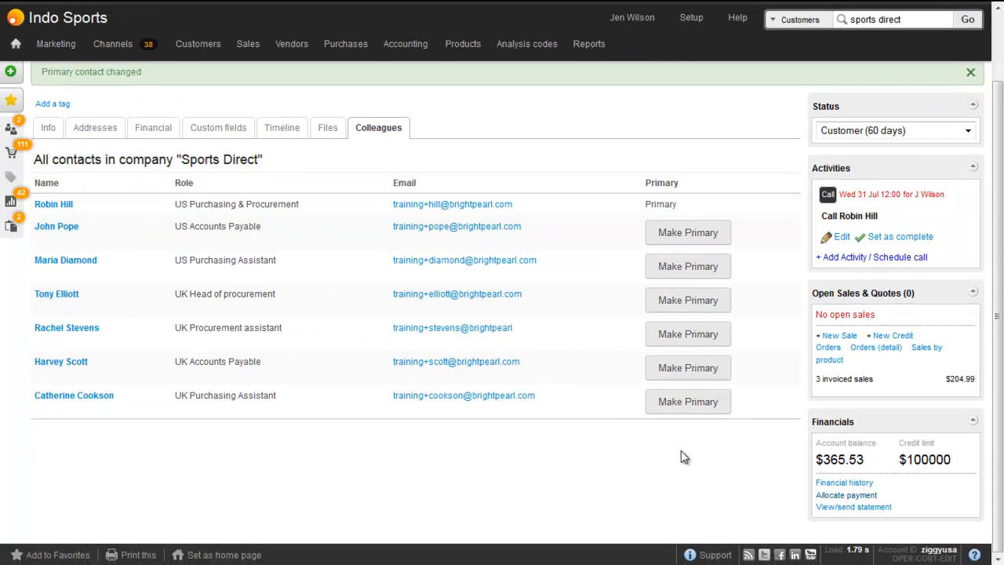
{"action": "left_click", "coordinate": [853, 497]}
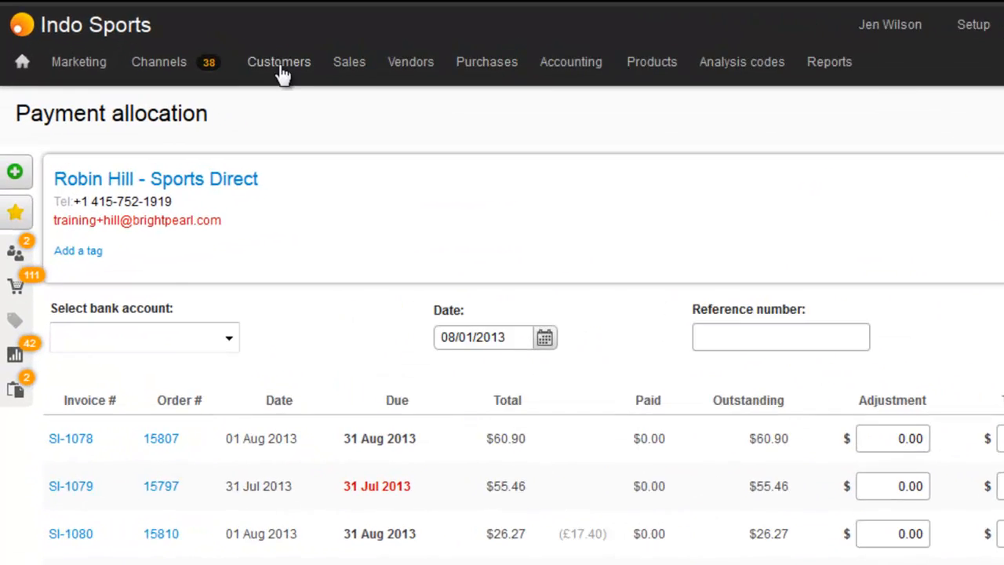
Step: Start a new customer contact at company Sports Direct, entering the person's first and last name
{"action": "mouse_move", "coordinate": [282, 72]}
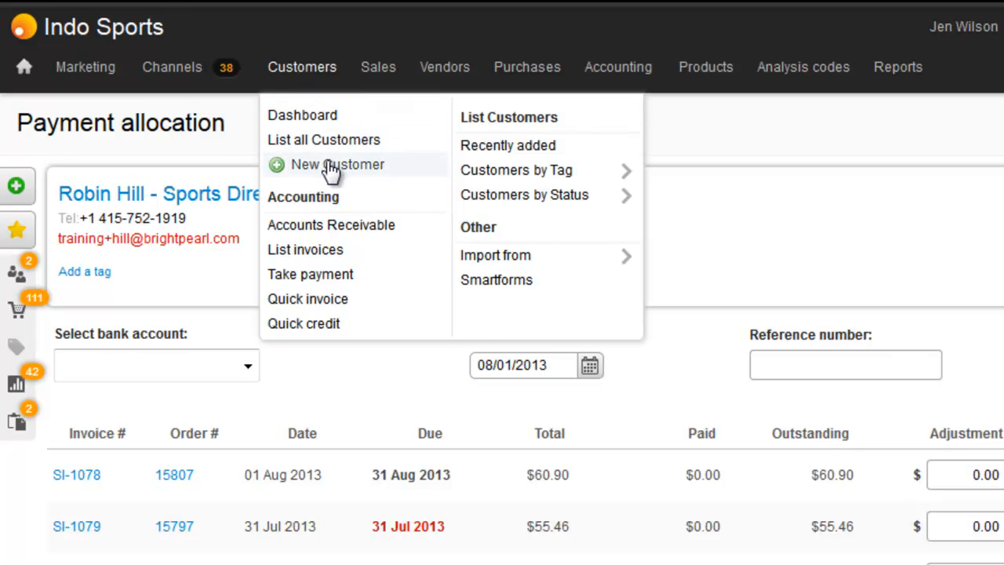
{"action": "left_click", "coordinate": [331, 166]}
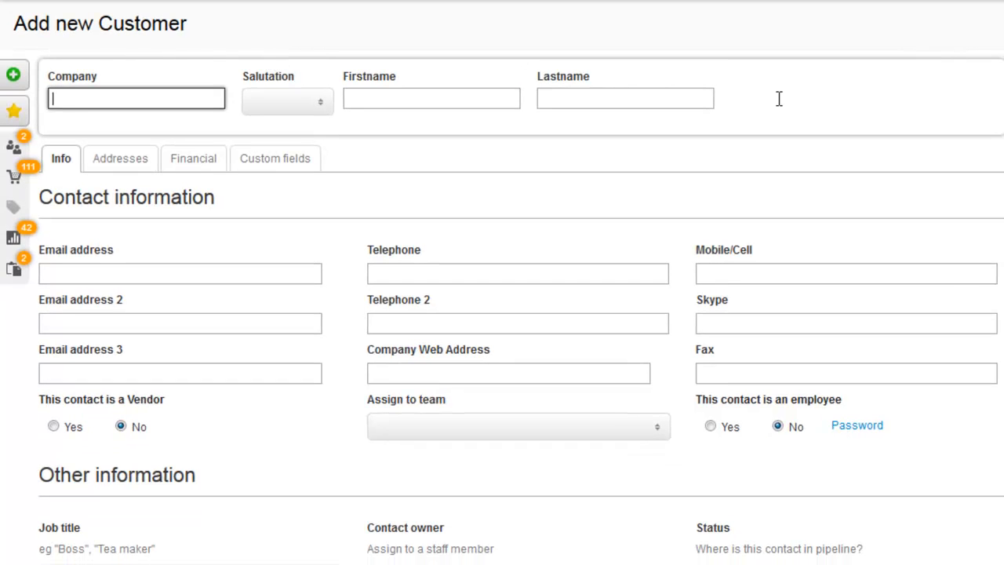
{"action": "type", "text": "Sports Direct"}
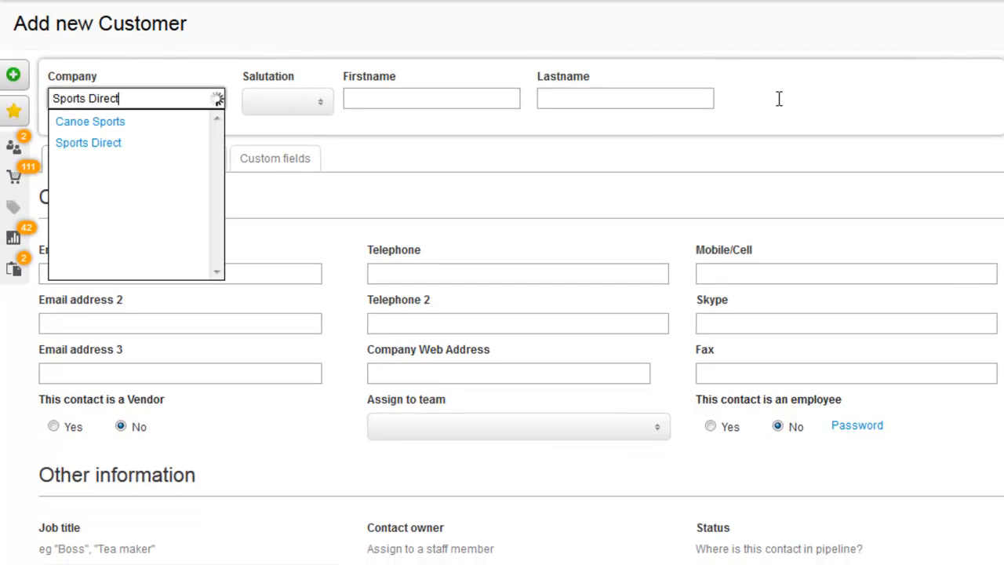
{"action": "key", "text": "Tab"}
{"action": "key", "text": "Tab"}
Step: Add the contact's email address and job title 'Accounts Payable US', save, and check company colleagues
{"action": "left_click", "coordinate": [289, 271]}
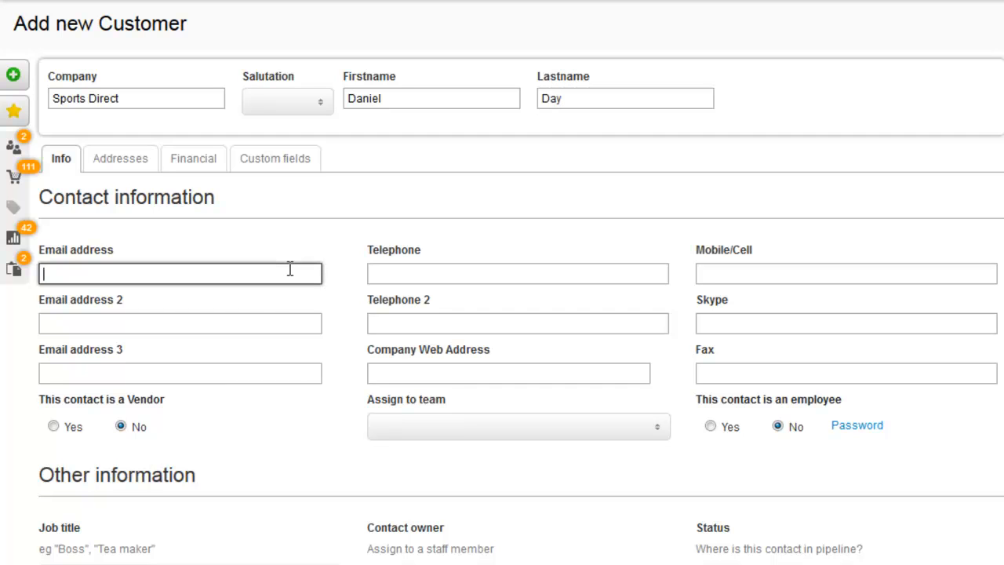
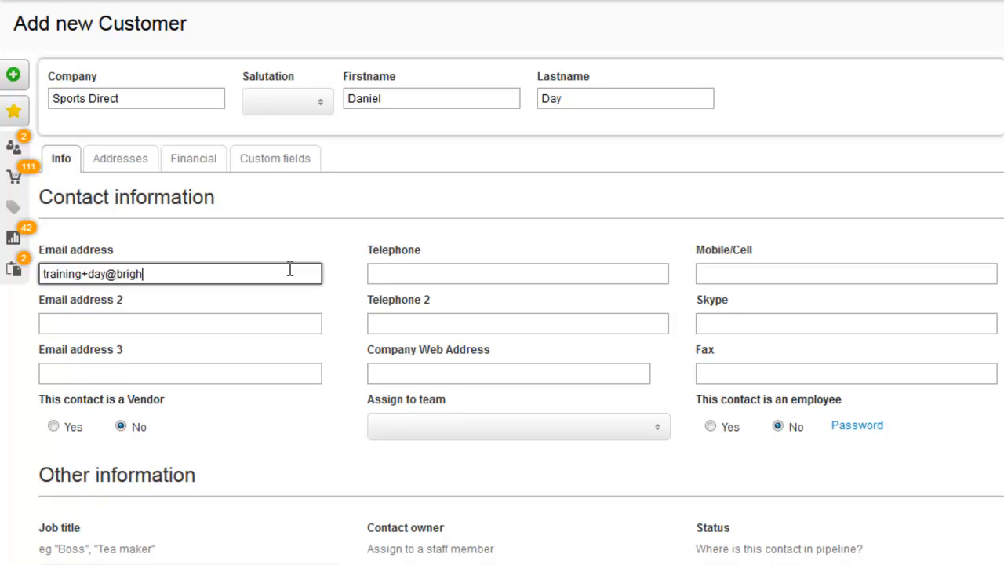
{"action": "scroll", "coordinate": [289, 269], "scroll_direction": "down", "scroll_amount": 2}
{"action": "left_click", "coordinate": [227, 366]}
{"action": "type", "text": "Accounts Paya"}
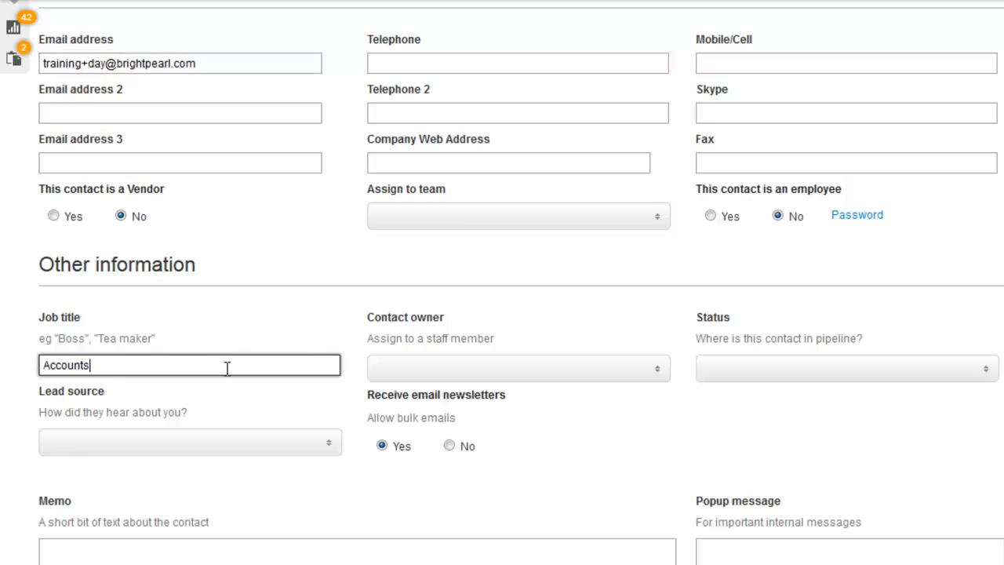
{"action": "type", "text": "ble US"}
{"action": "scroll", "coordinate": [227, 366], "scroll_direction": "up", "scroll_amount": 3}
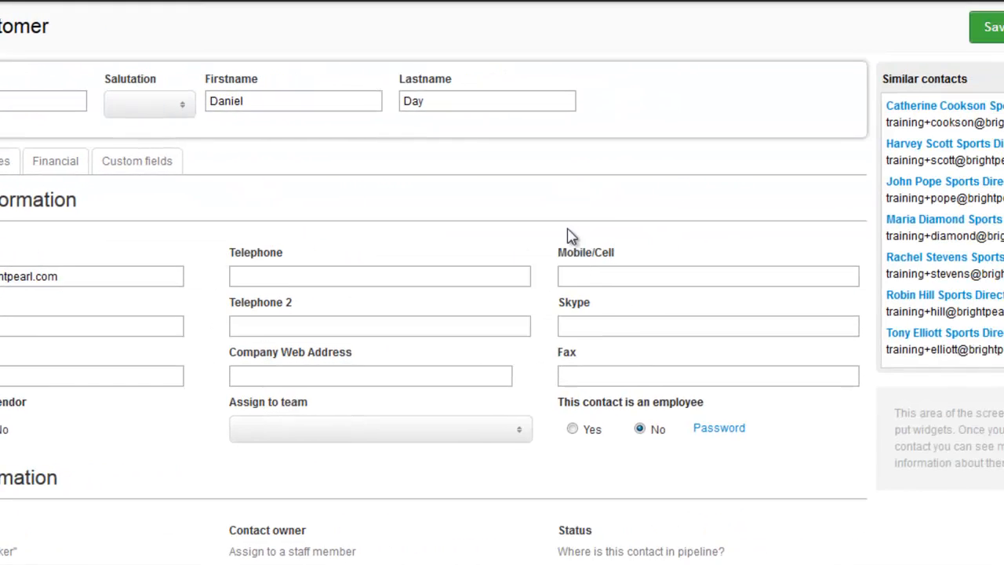
{"action": "left_click", "coordinate": [875, 29]}
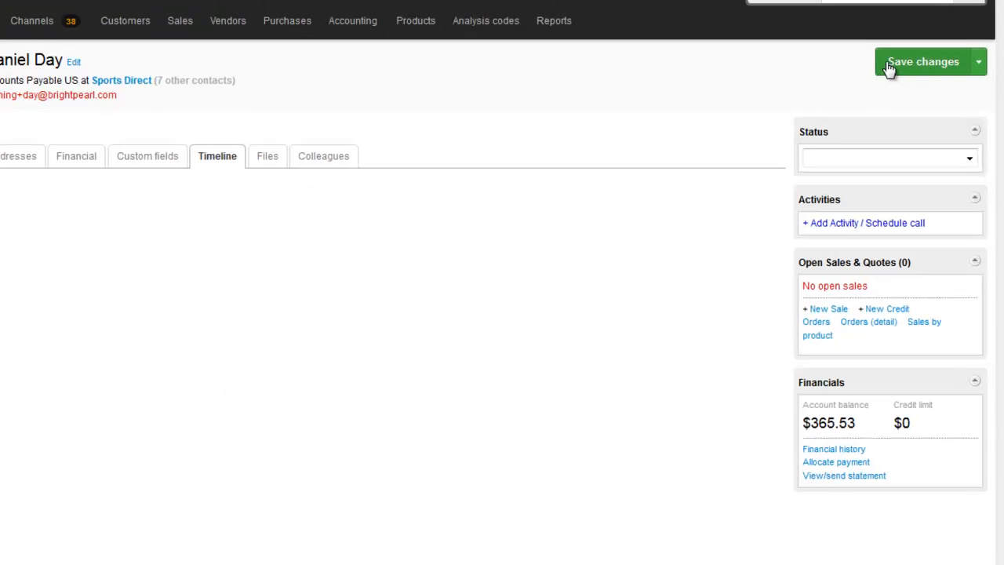
{"action": "left_click", "coordinate": [378, 169]}
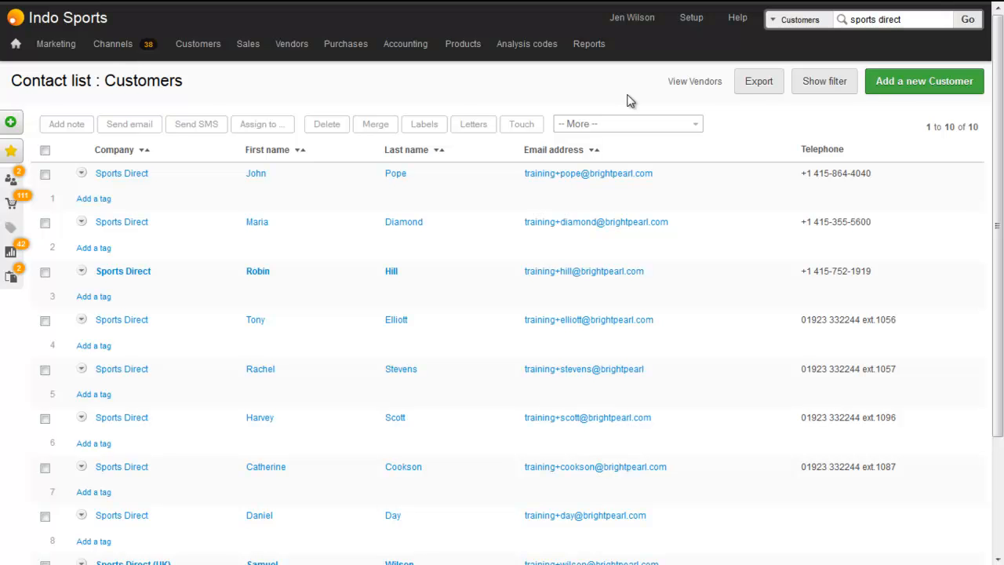
Step: Open a Sports Direct (UK) contact and list that company's two contacts, including the primary
{"action": "scroll", "coordinate": [627, 100], "scroll_direction": "down", "scroll_amount": 5}
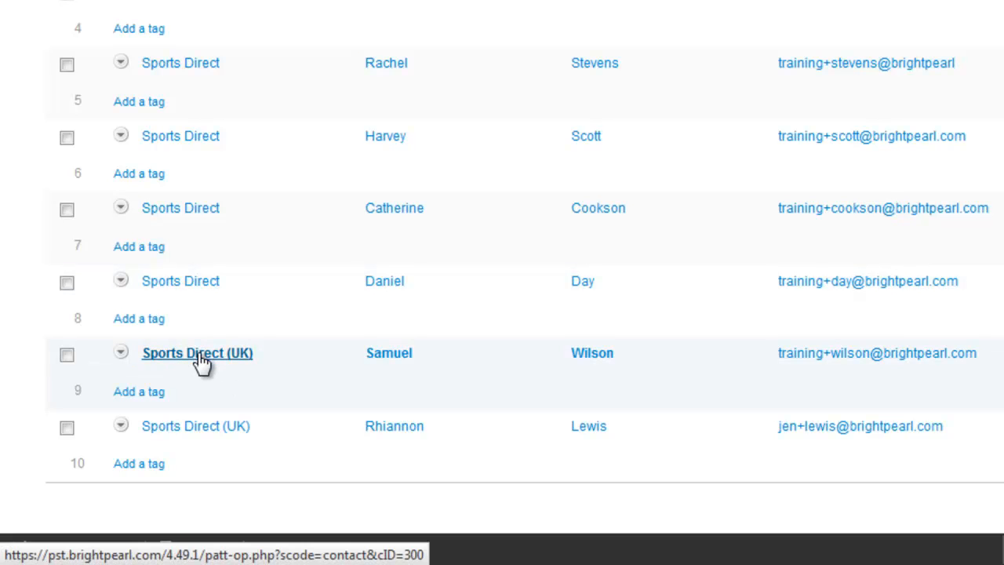
{"action": "left_click", "coordinate": [200, 357]}
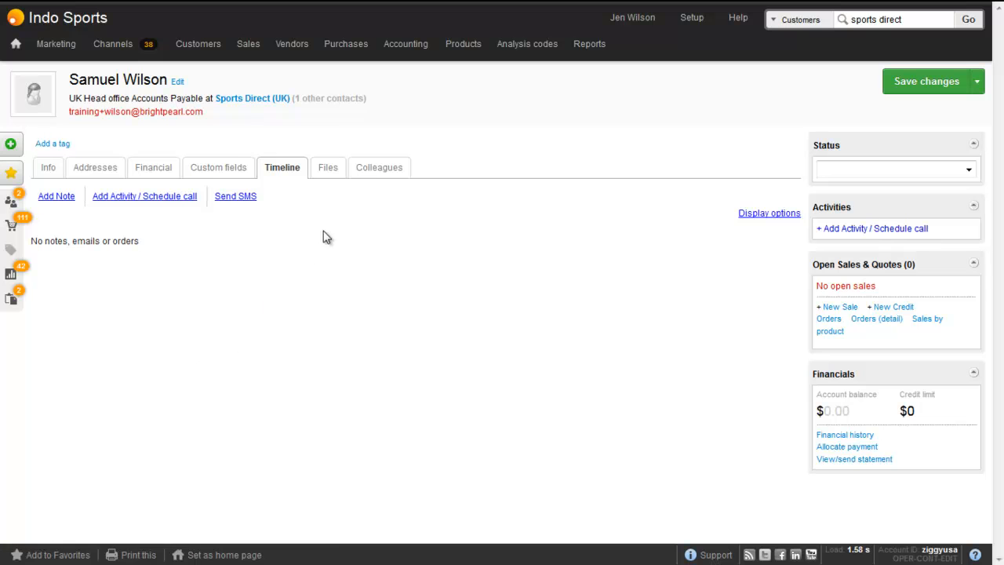
{"action": "left_click", "coordinate": [371, 169]}
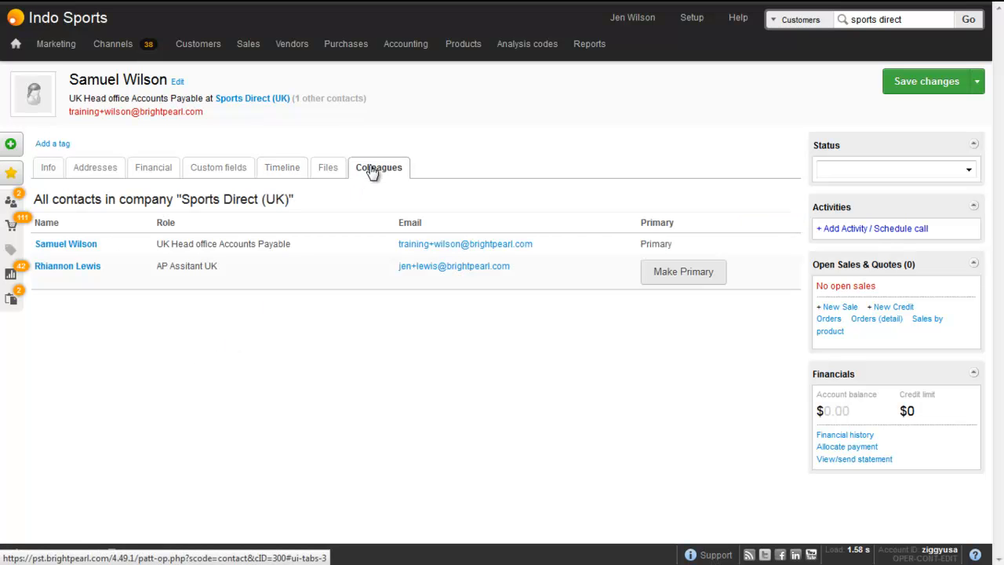